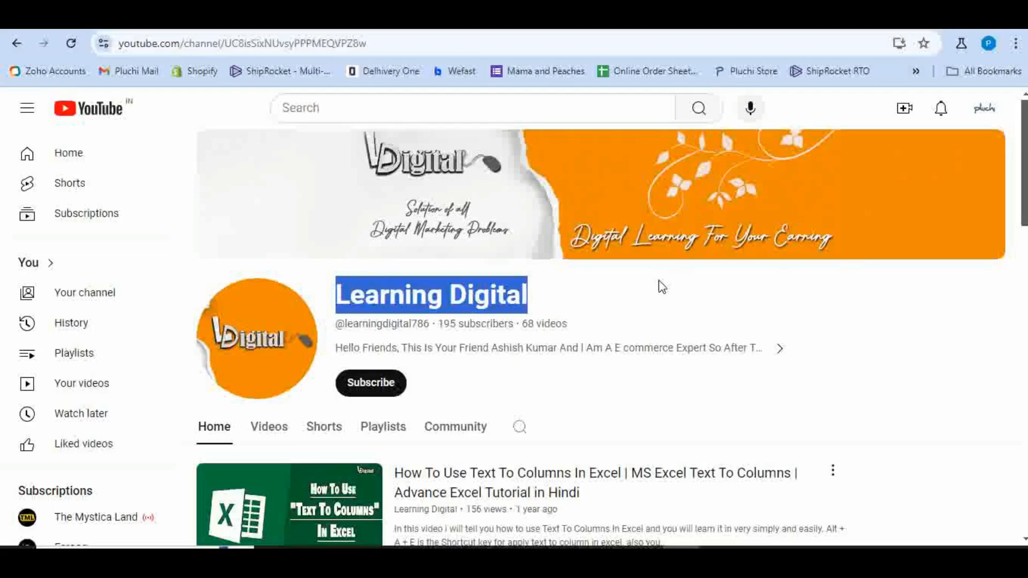
Subscribe to the Learning Digital channel with notifications set to All
scroll(664, 286, down, 12)
scroll(673, 293, up, 6)
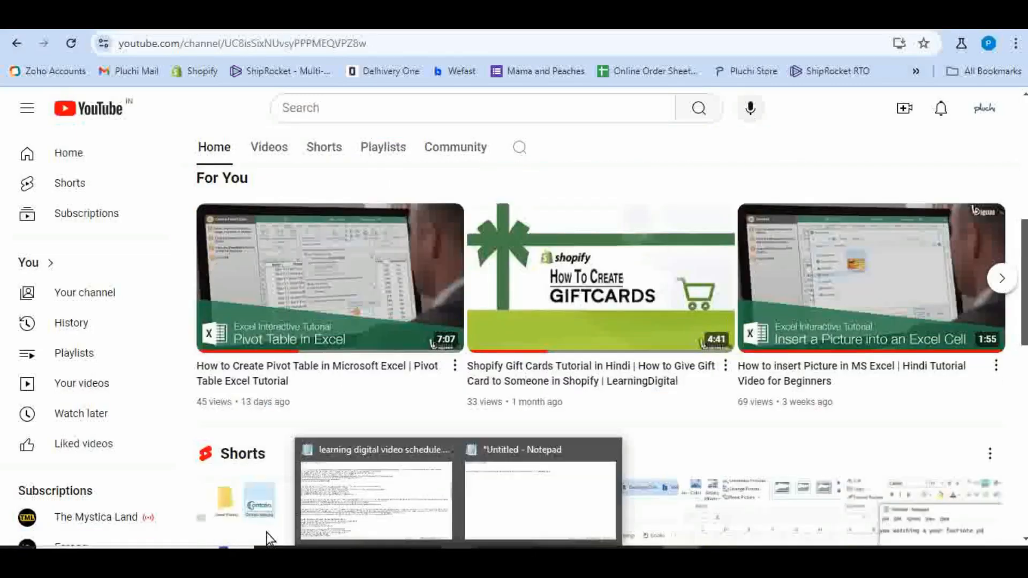
scroll(375, 375, up, 6)
click(380, 326)
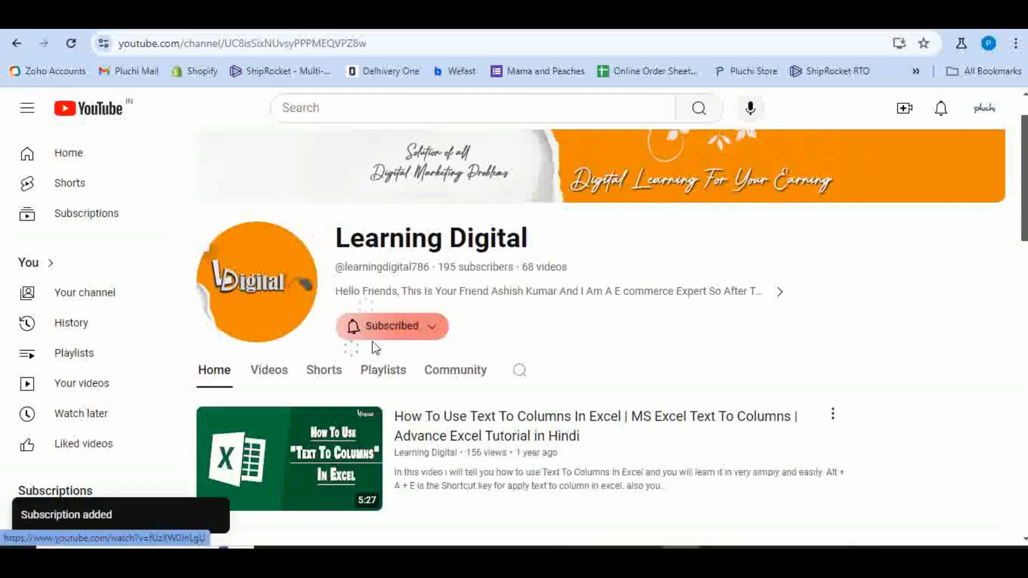
click(375, 328)
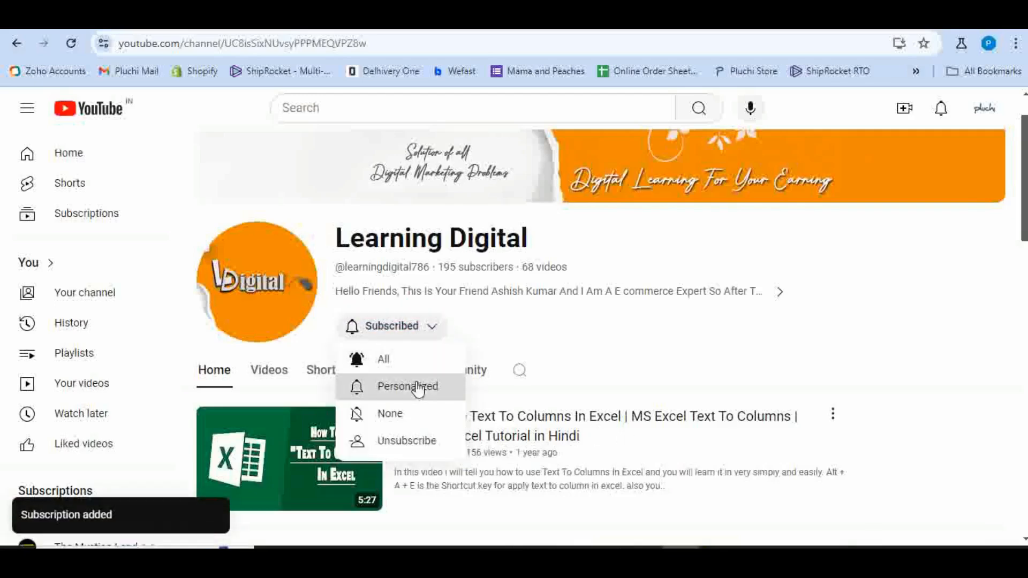
click(378, 359)
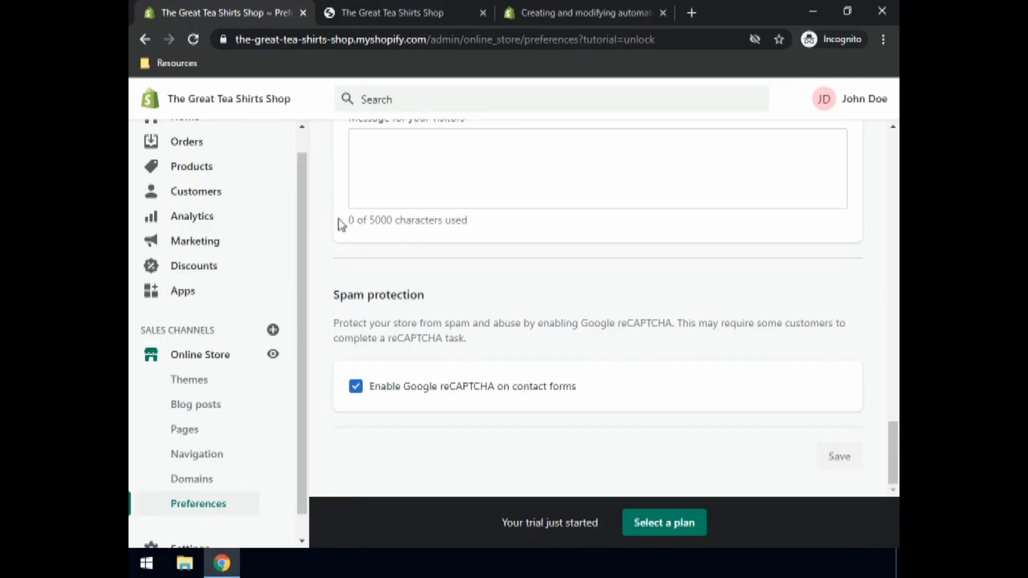
Go to Orders in the admin sidebar and look over the empty orders page
drag(300, 198, 304, 150)
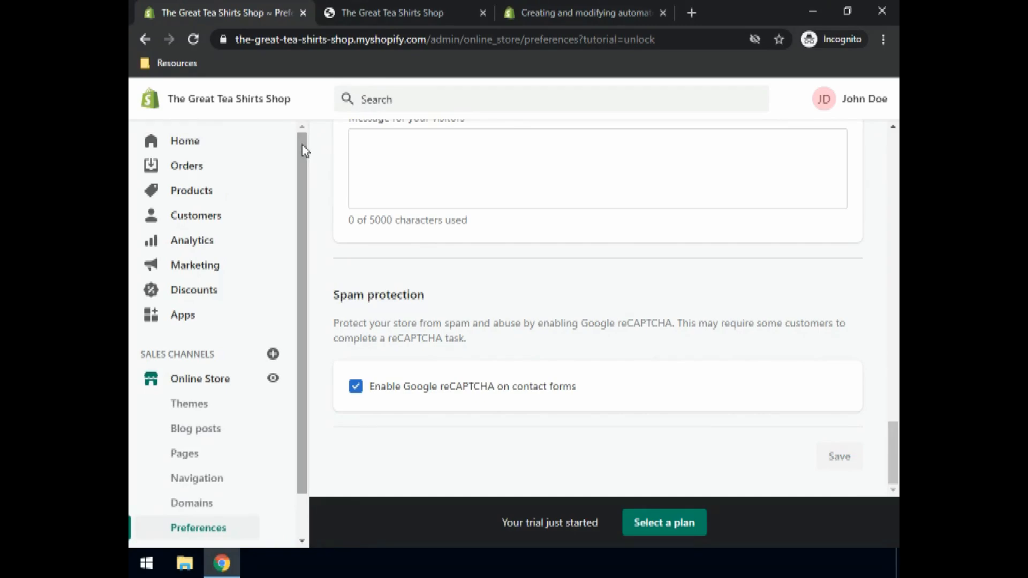
click(199, 173)
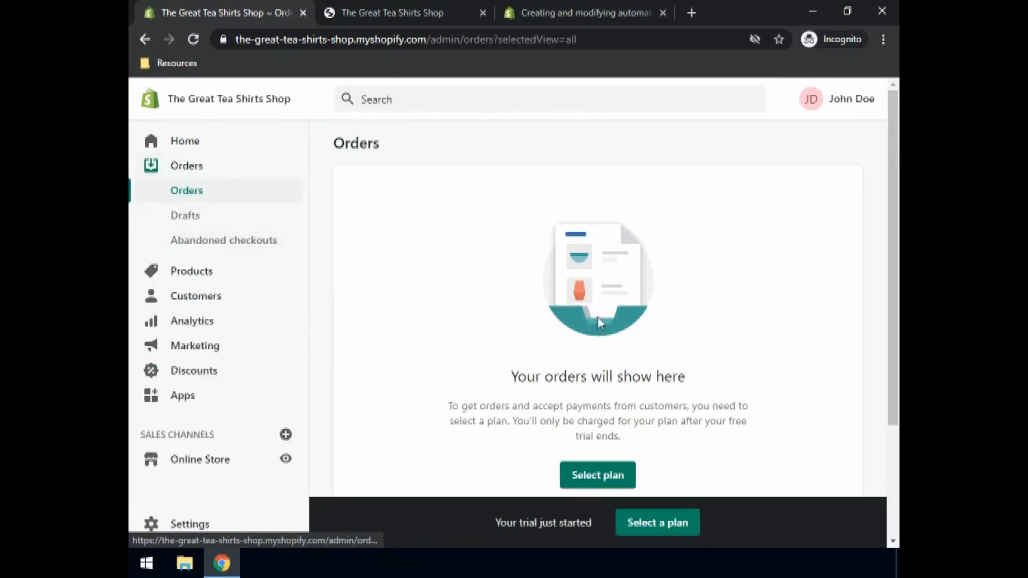
scroll(609, 313, down, 2)
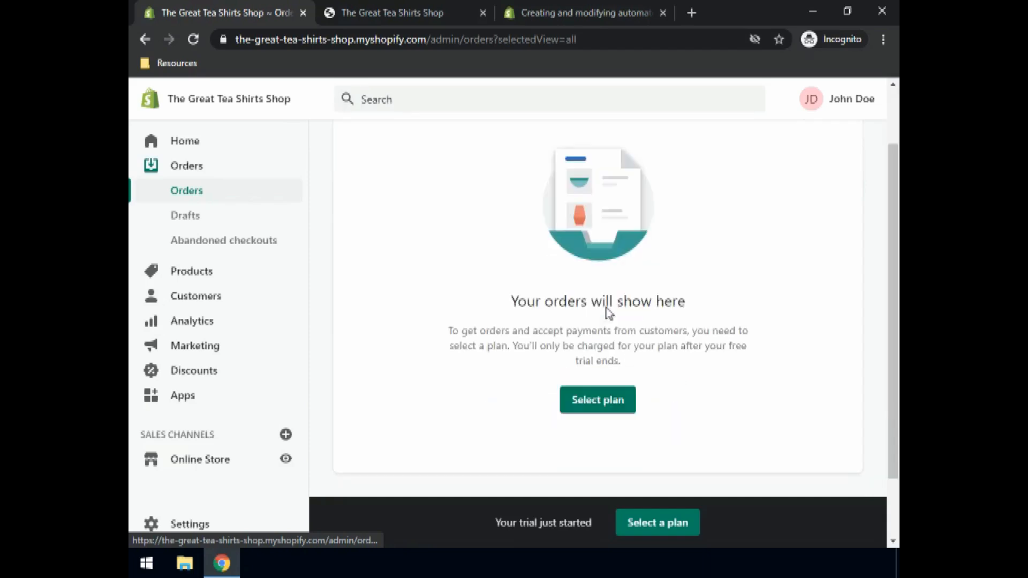
scroll(608, 313, up, 2)
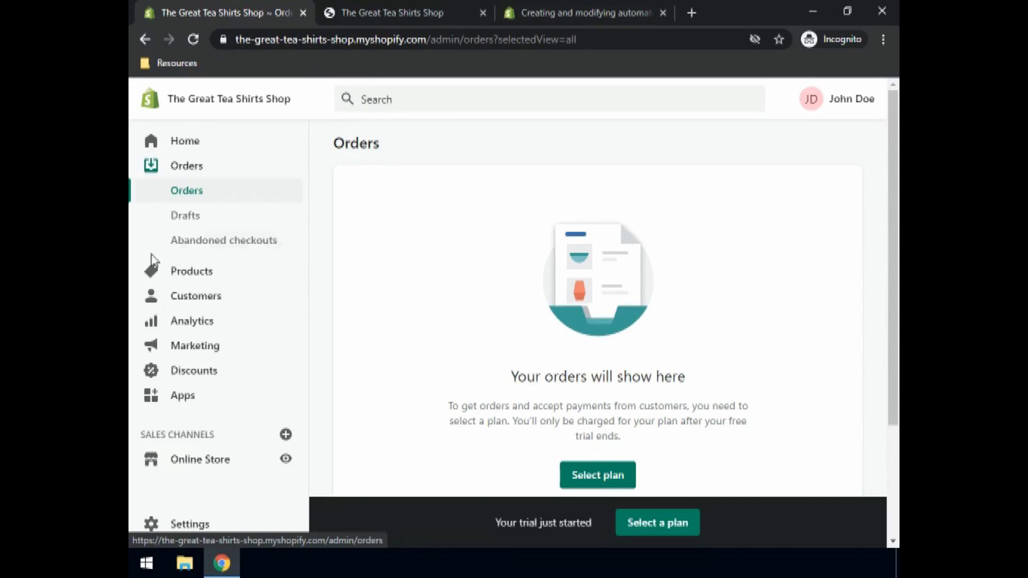
Start a new draft order from the Drafts page under Orders
click(190, 223)
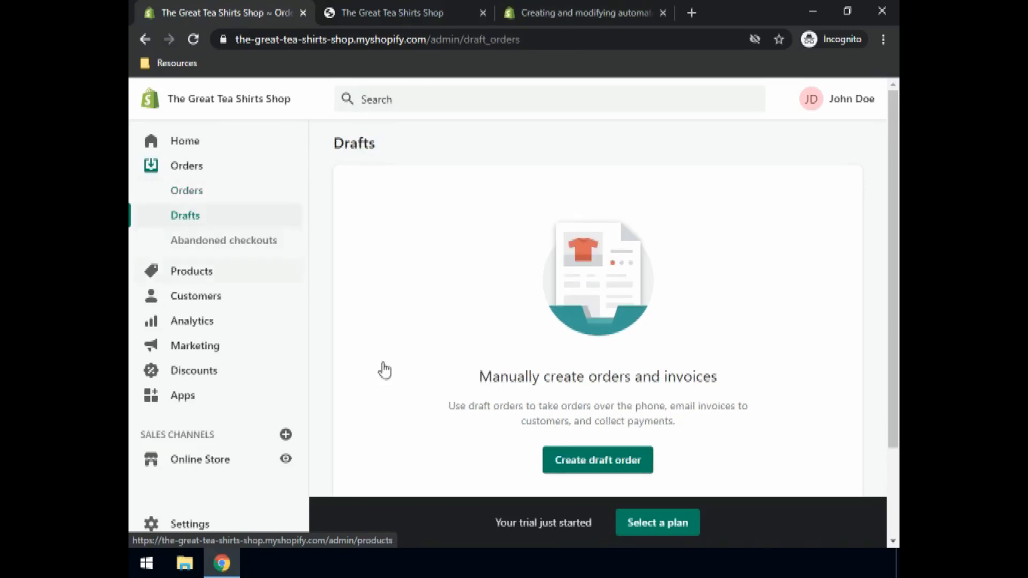
click(603, 471)
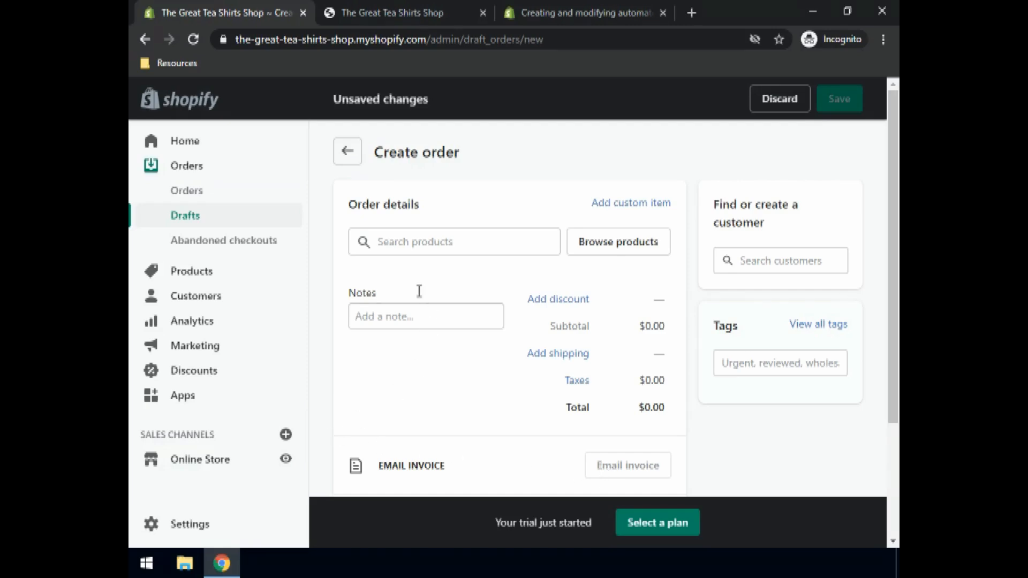
Search for 'Blue' and add the Medium and Large Blue T-shirt variants to the draft
click(402, 244)
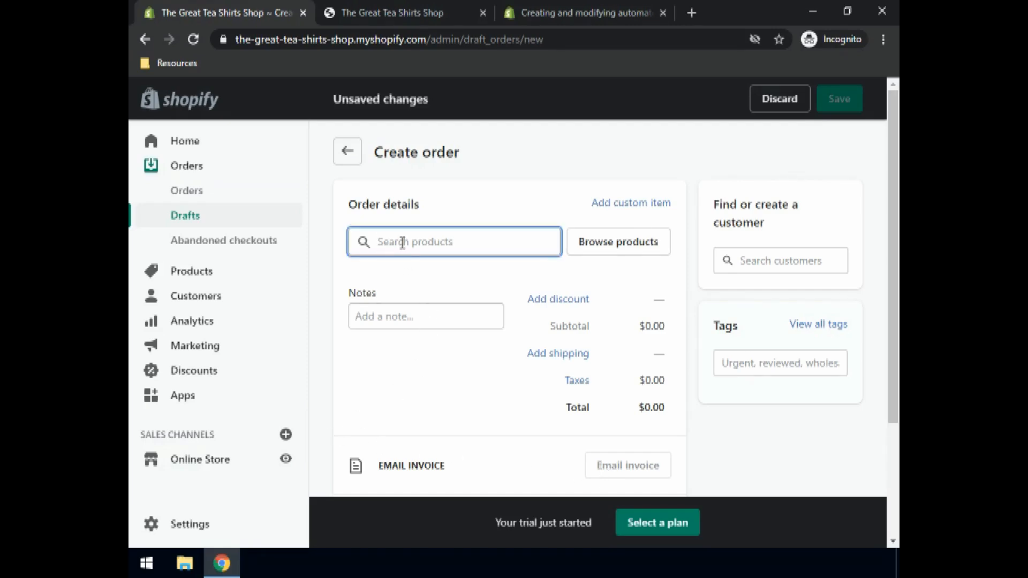
text(Blue)
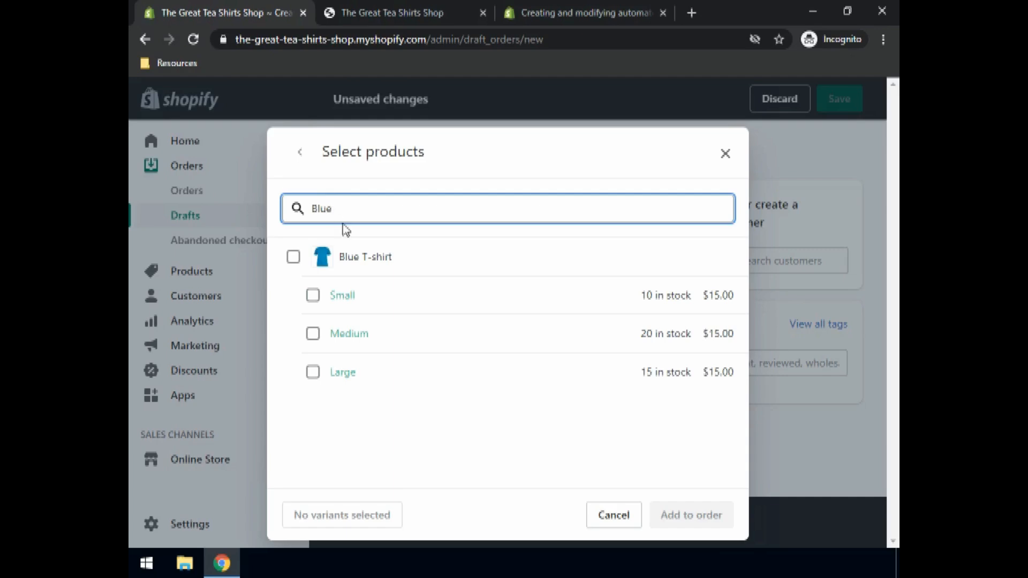
click(313, 334)
click(313, 372)
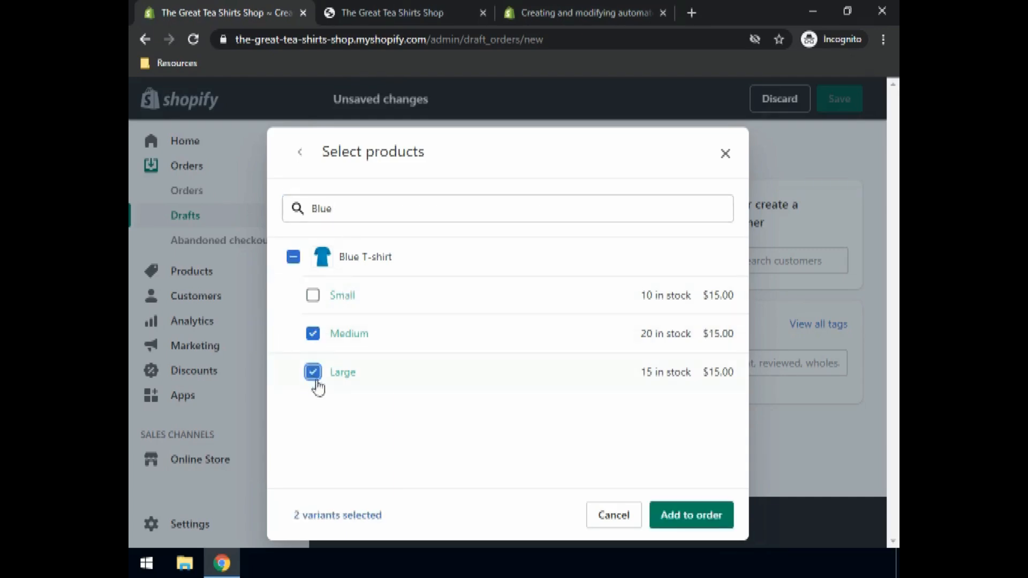
click(679, 522)
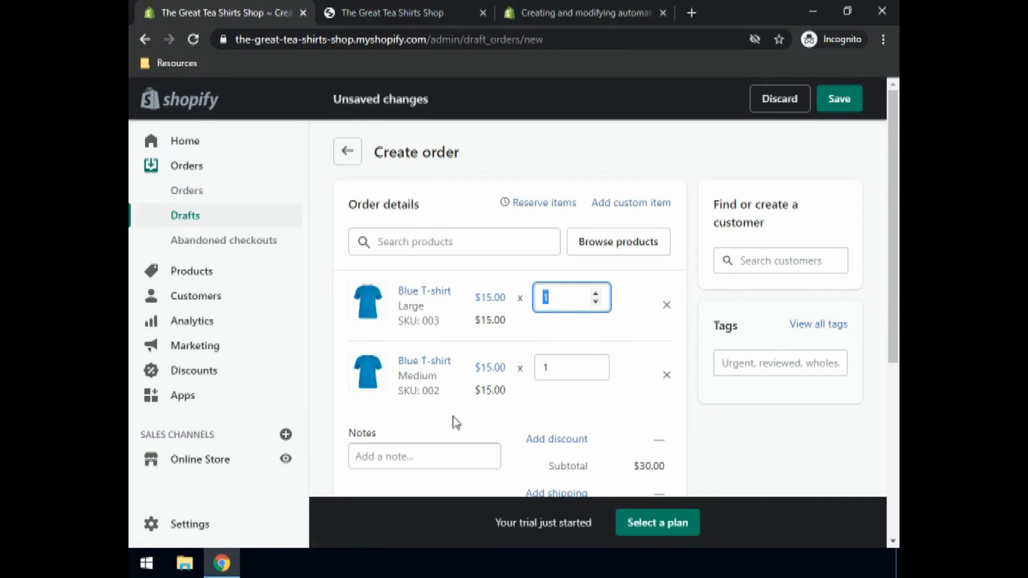
Bring up the Mark as paid confirmation for the $30.00 draft #D1
scroll(498, 364, down, 4)
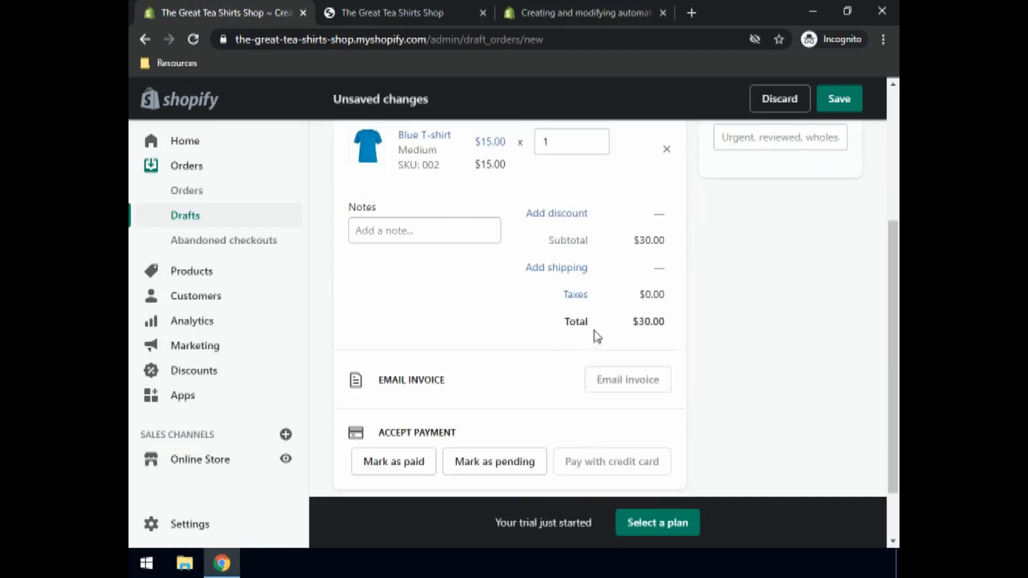
scroll(378, 444, down, 2)
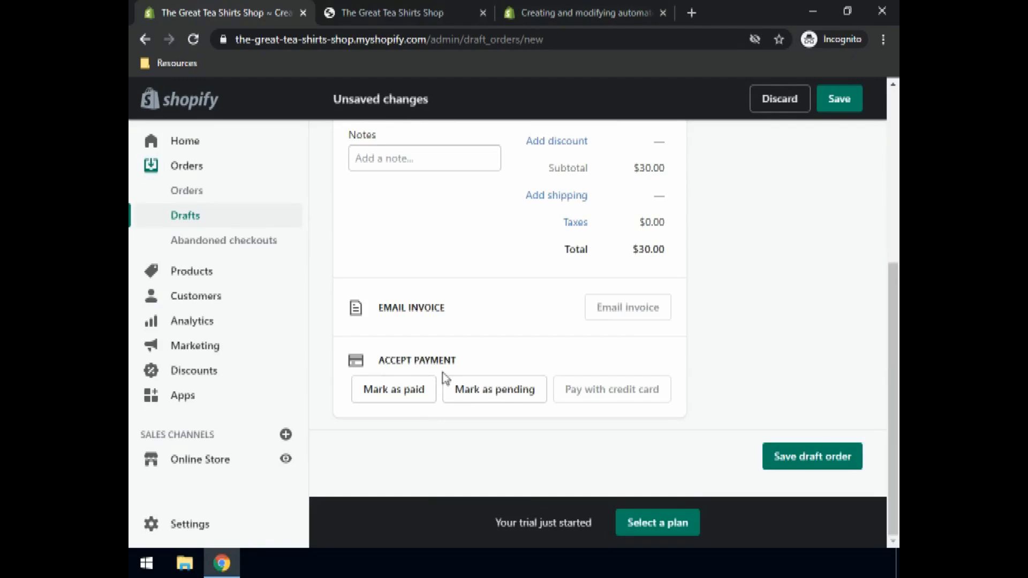
click(396, 395)
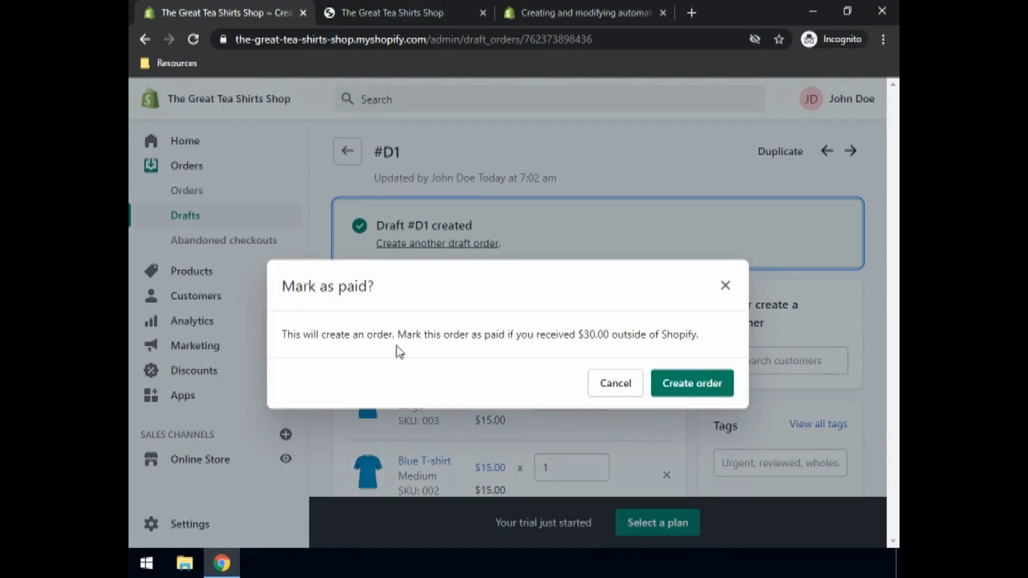
Confirm Create order so the draft becomes order #1001, then review its $30.00 Paid summary
click(697, 385)
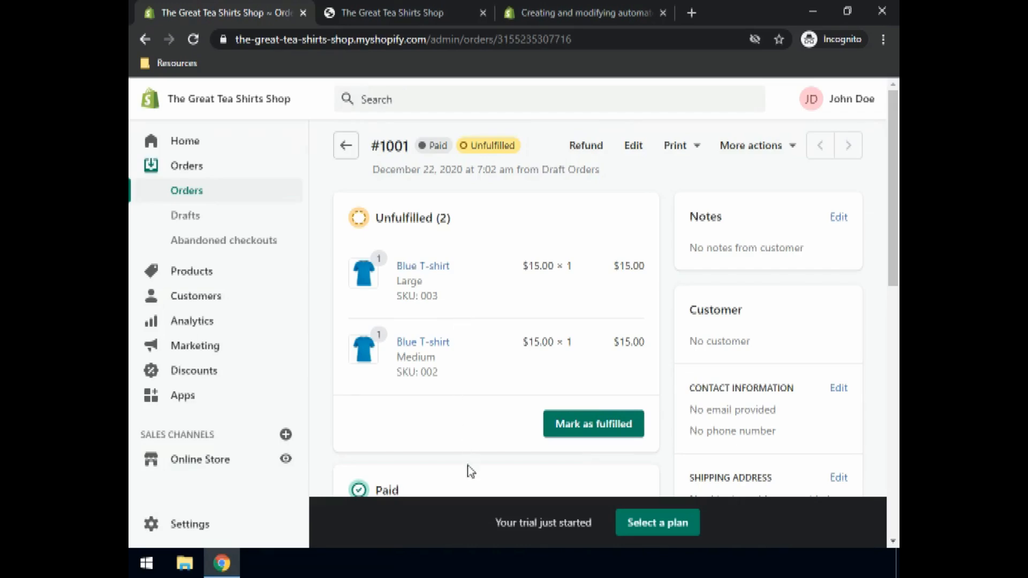
scroll(474, 432, down, 3)
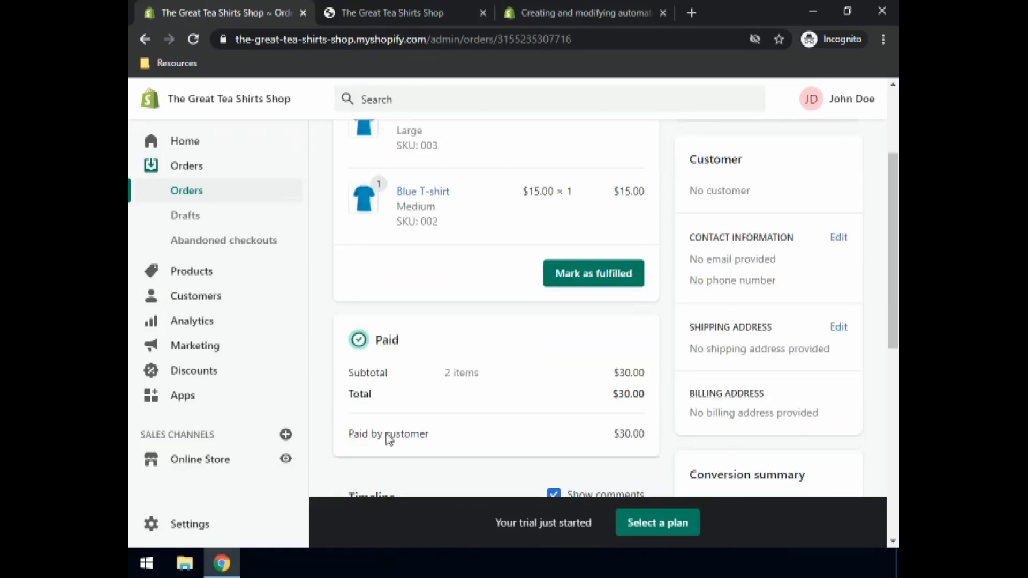
Start fulfilling order #1001's Blue T-shirts and open the shipping address editor
click(610, 275)
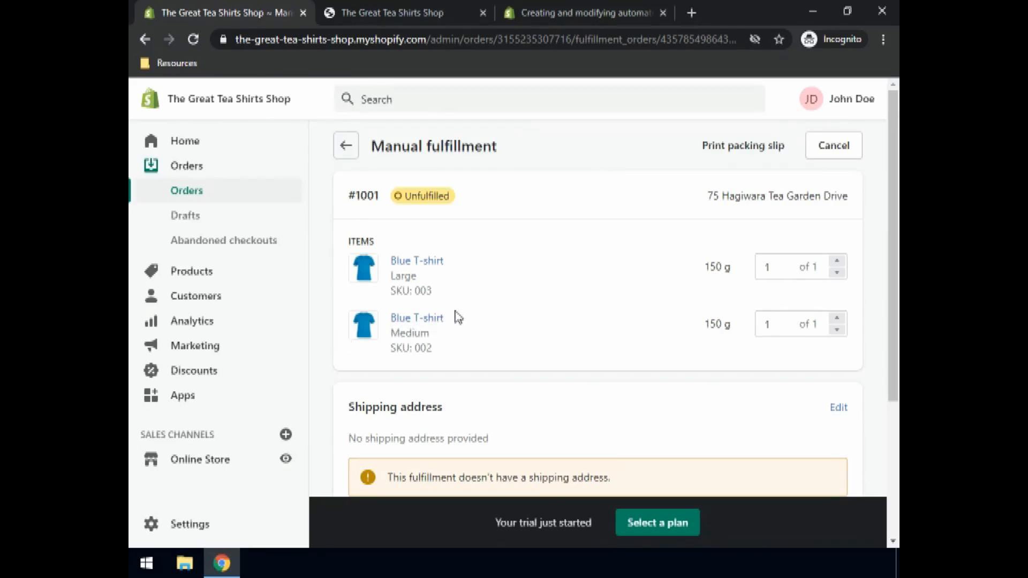
scroll(460, 313, down, 4)
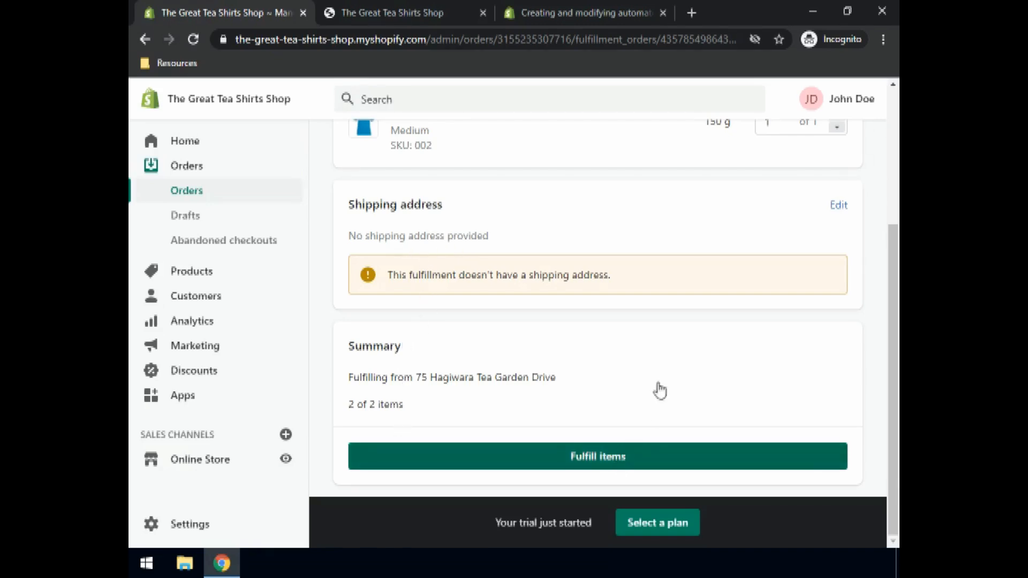
click(839, 207)
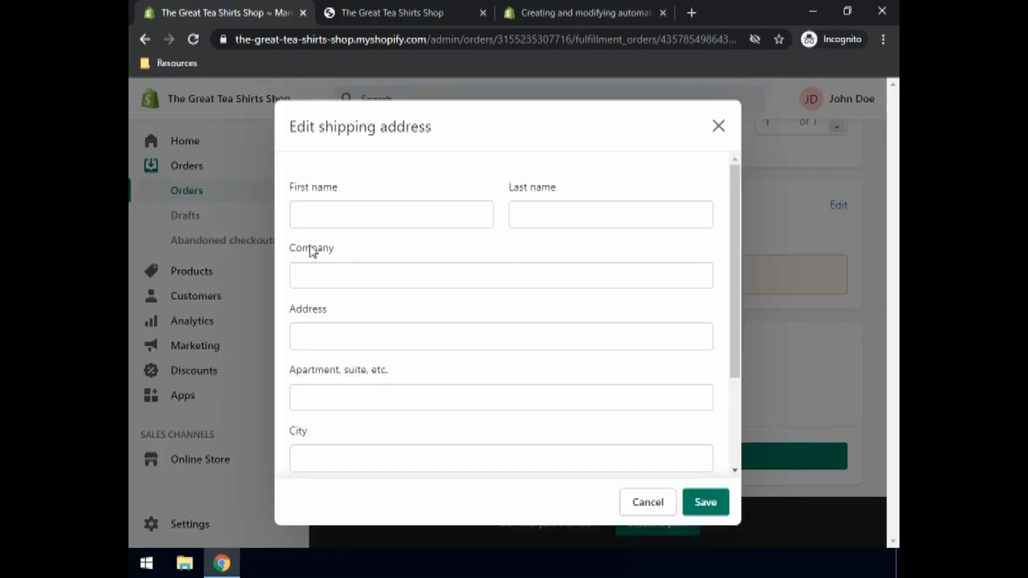
Enter the recipient's first and last name and pick the suggested street address
click(347, 217)
text(Jane)
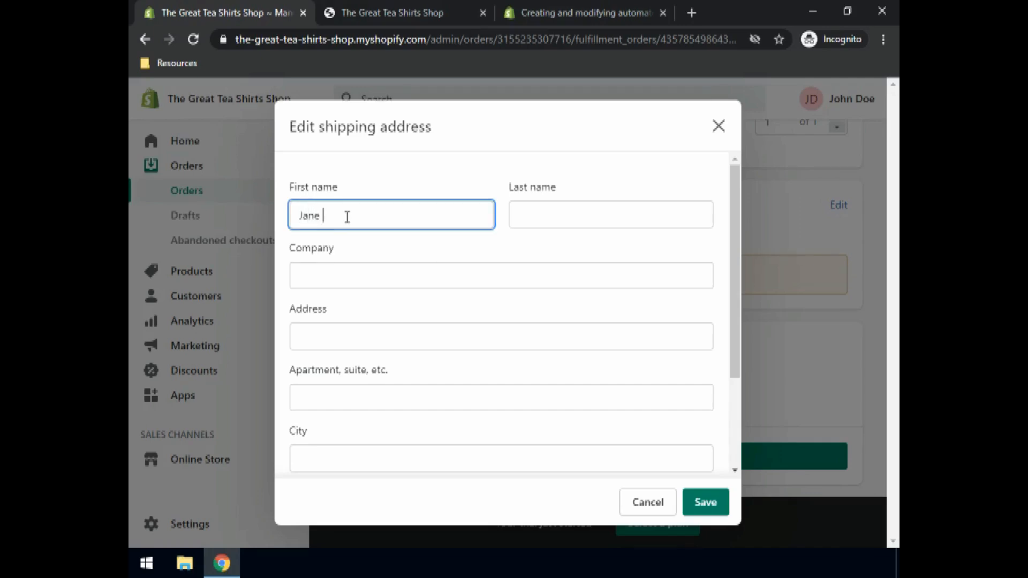
key(Tab)
text(Doe)
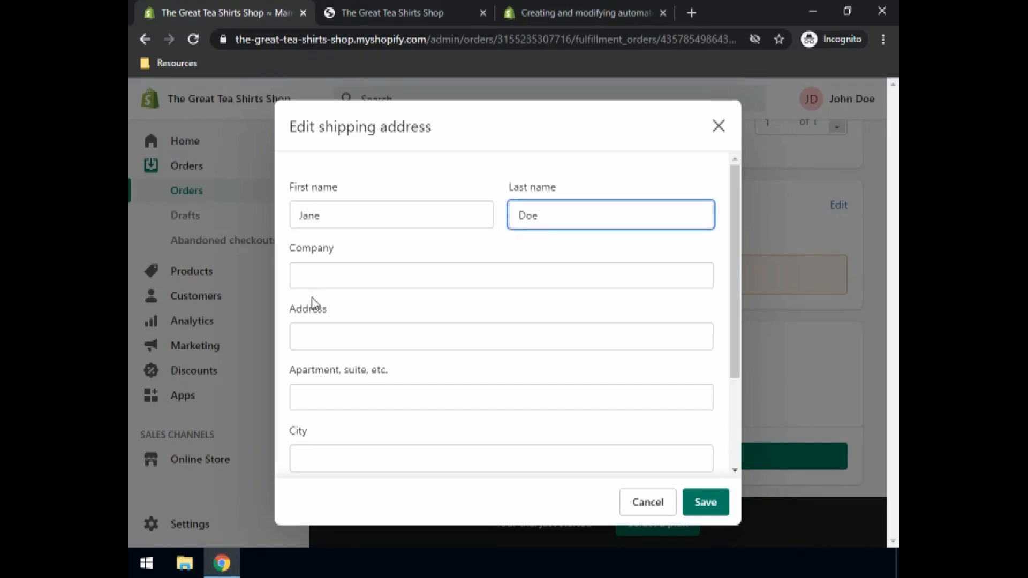
click(310, 332)
text(Golden Gate BRidge)
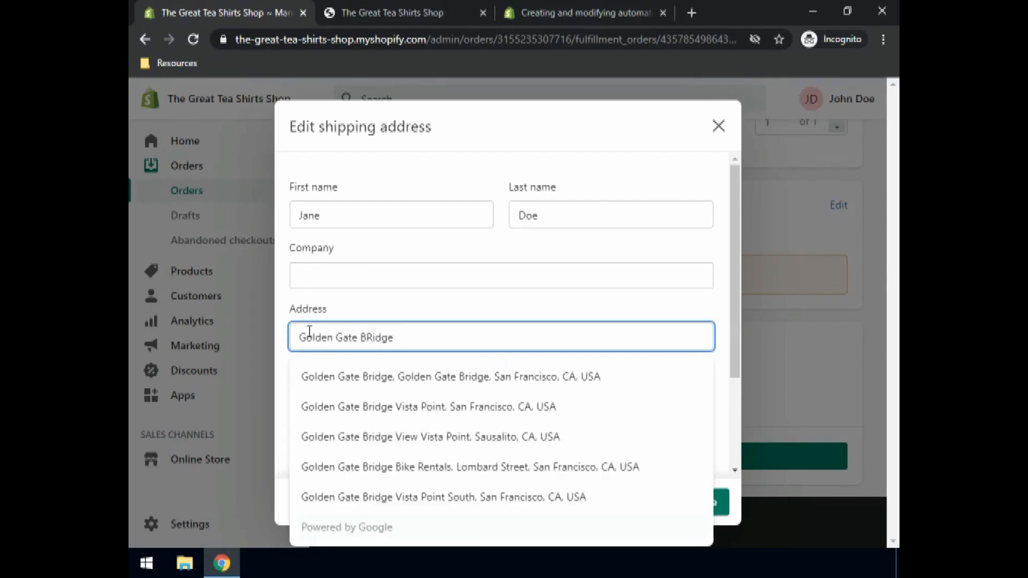
click(356, 383)
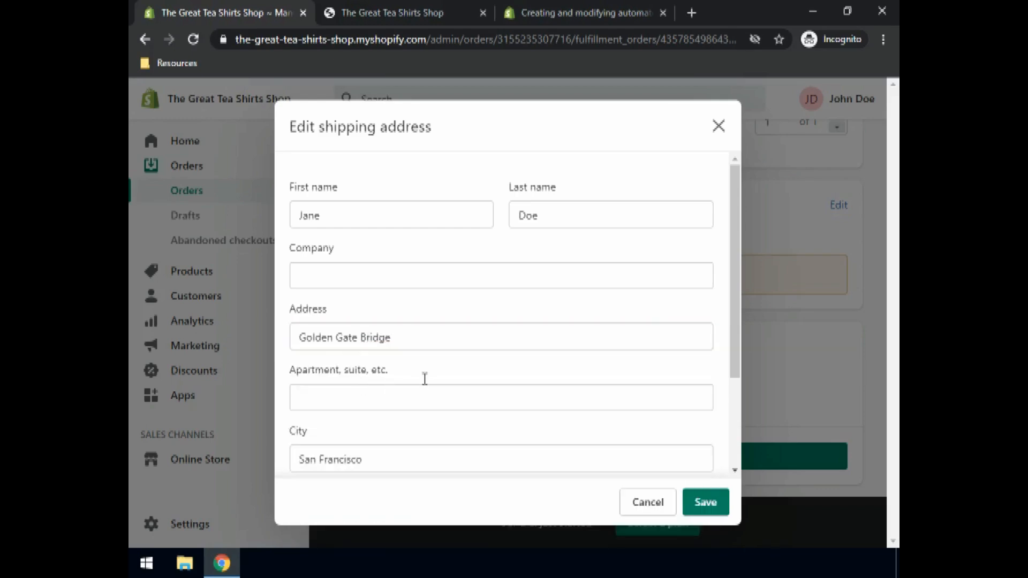
Add the recipient's phone number and the missing ZIP code, then save the address
scroll(425, 378, down, 3)
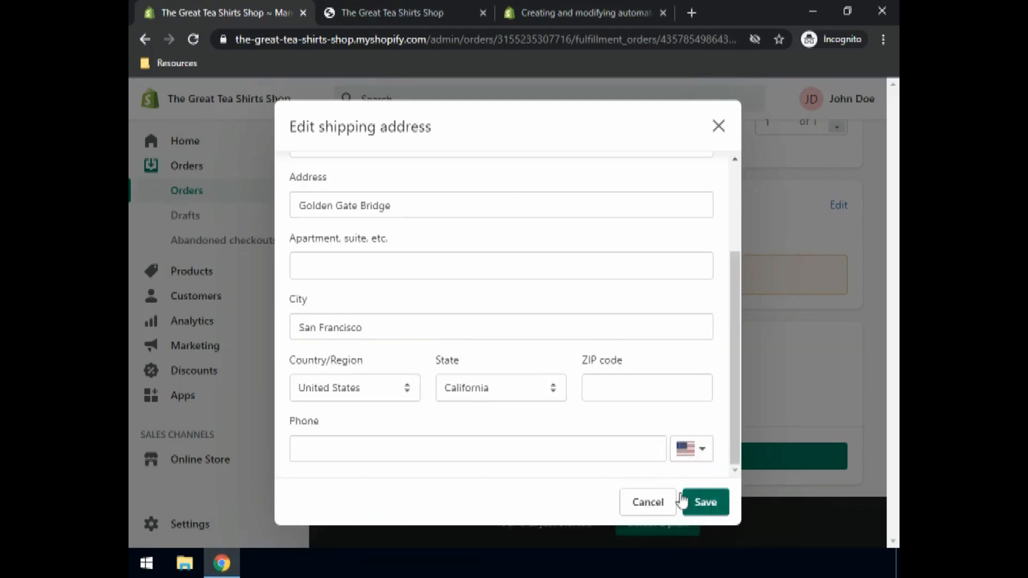
click(320, 450)
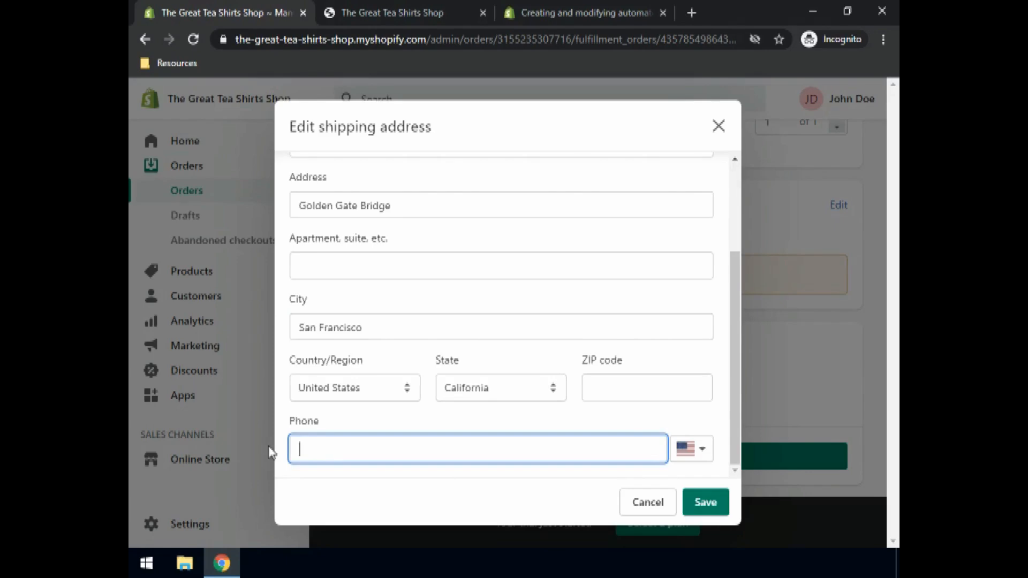
click(704, 505)
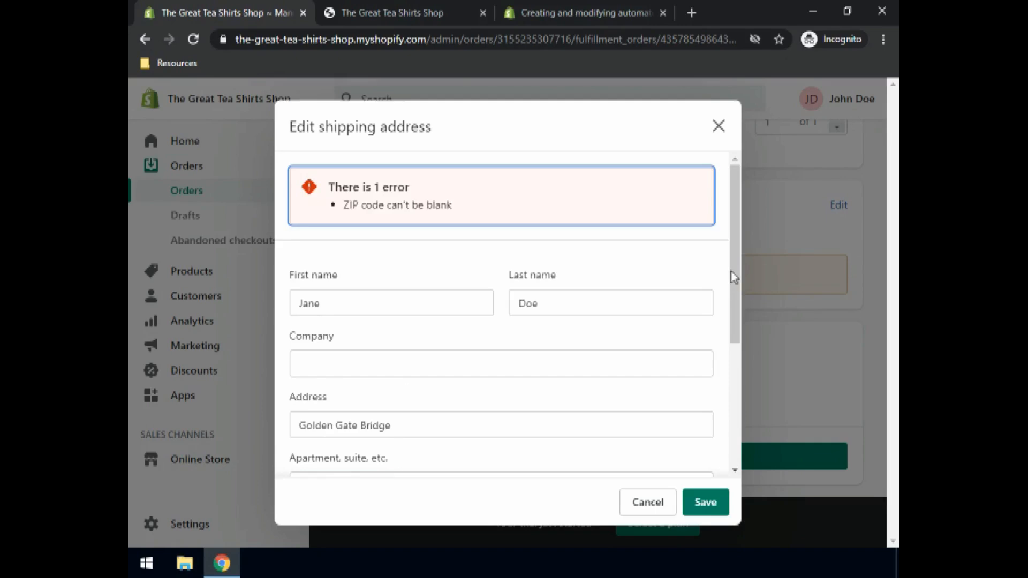
drag(732, 277, 718, 489)
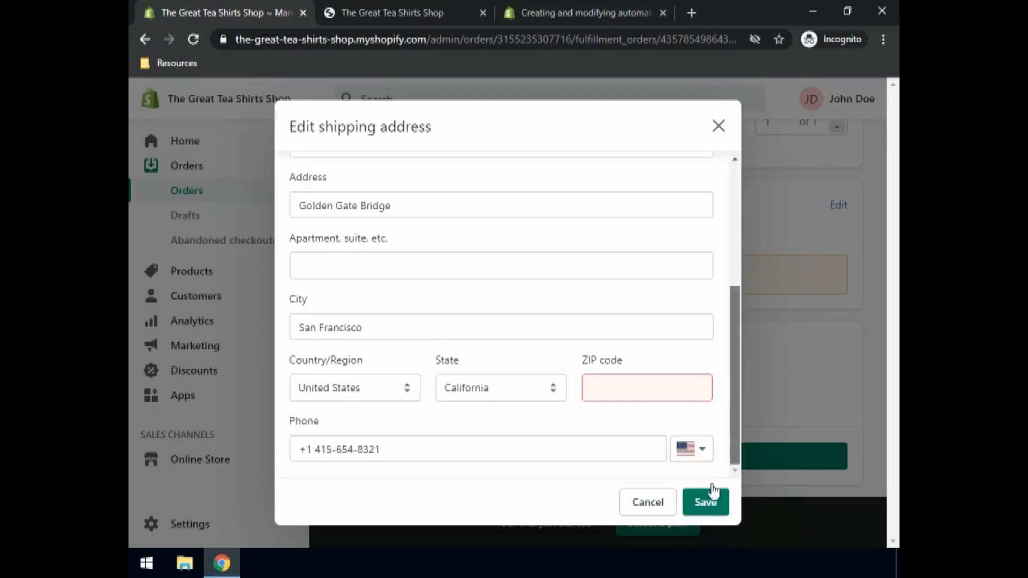
click(630, 391)
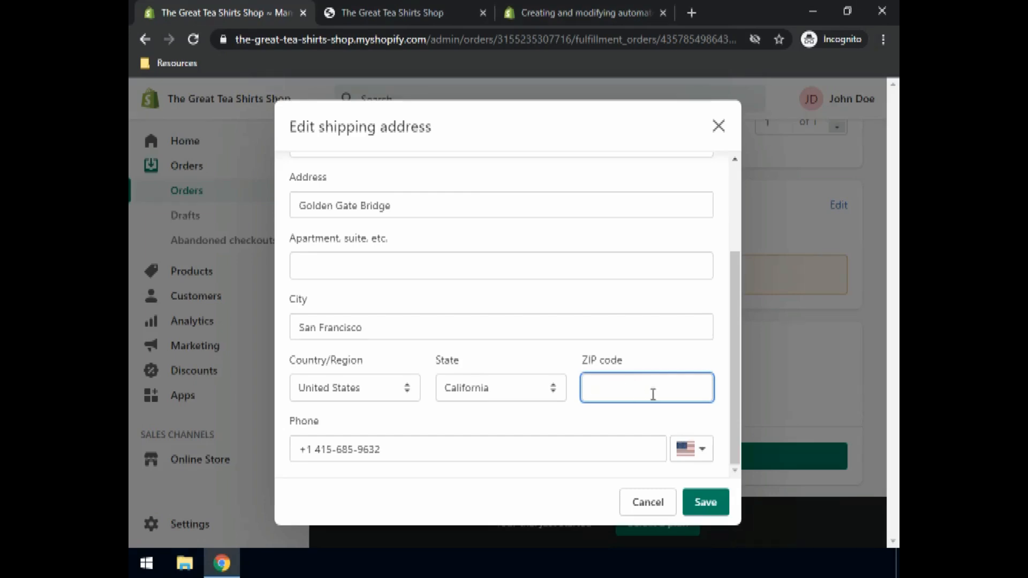
text(94129)
click(707, 514)
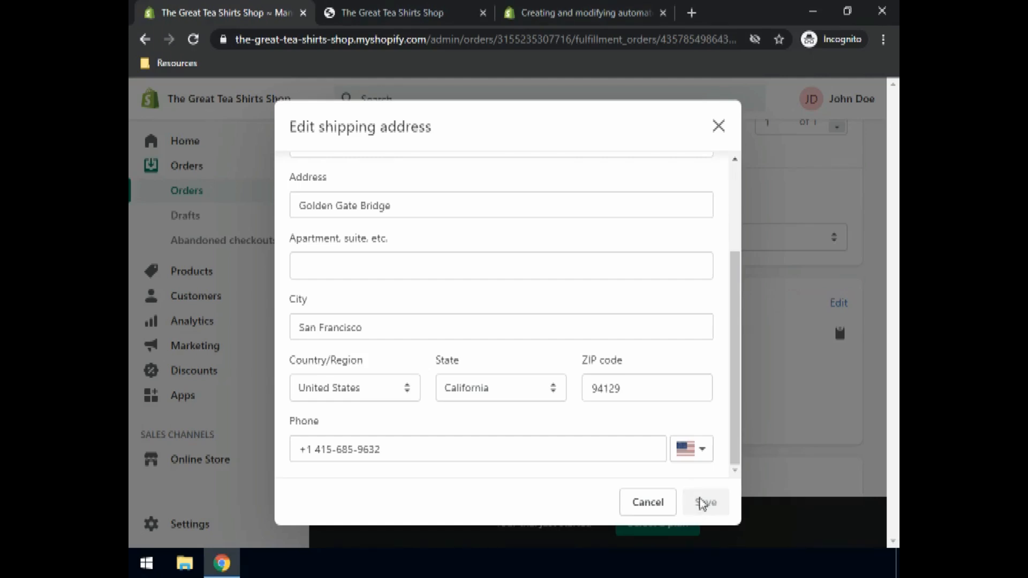
click(719, 127)
Fulfil both Blue T-shirts and return to the Orders list showing #1001 Paid and Fulfilled
scroll(460, 289, up, 4)
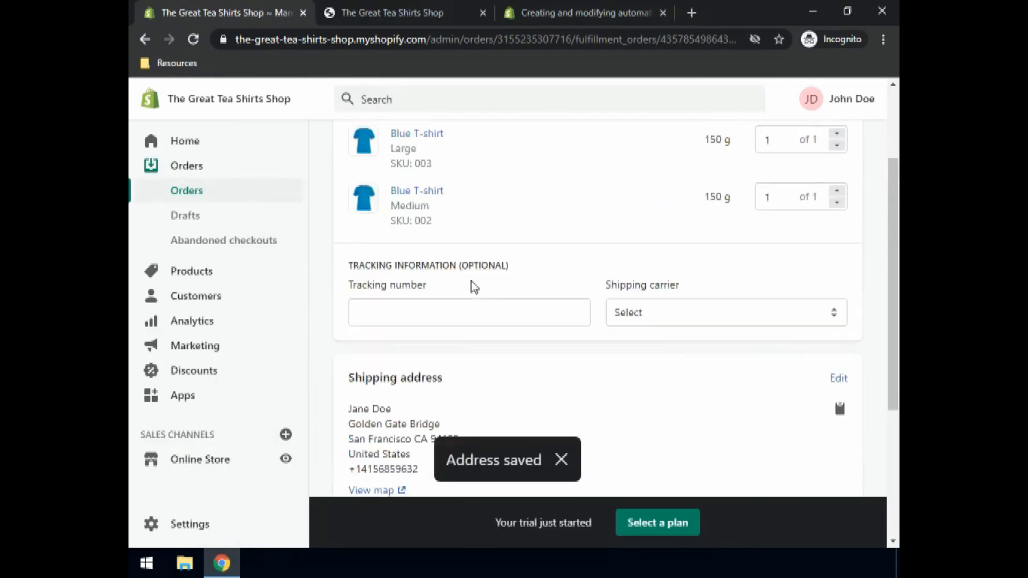
scroll(499, 284, down, 10)
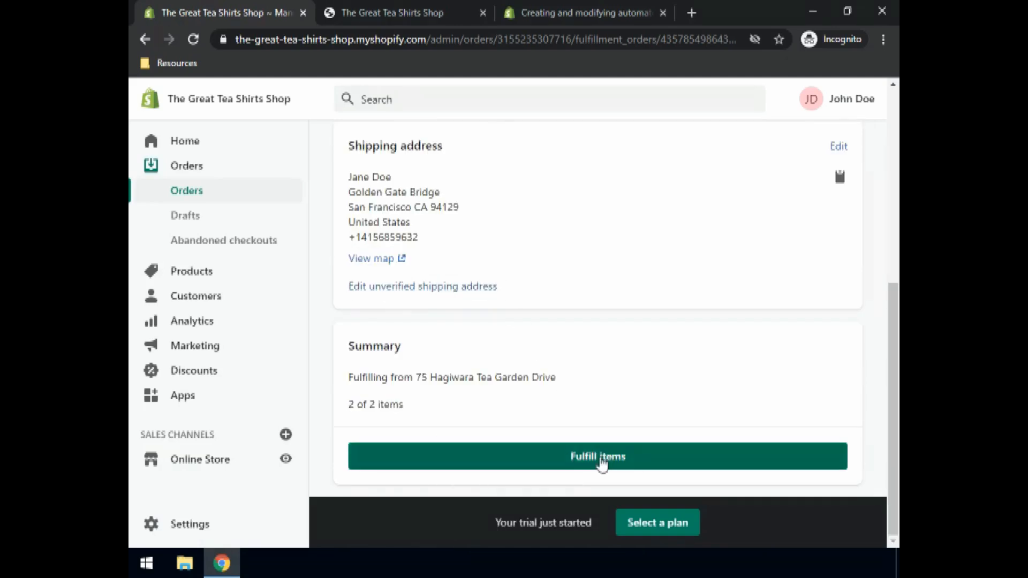
click(601, 459)
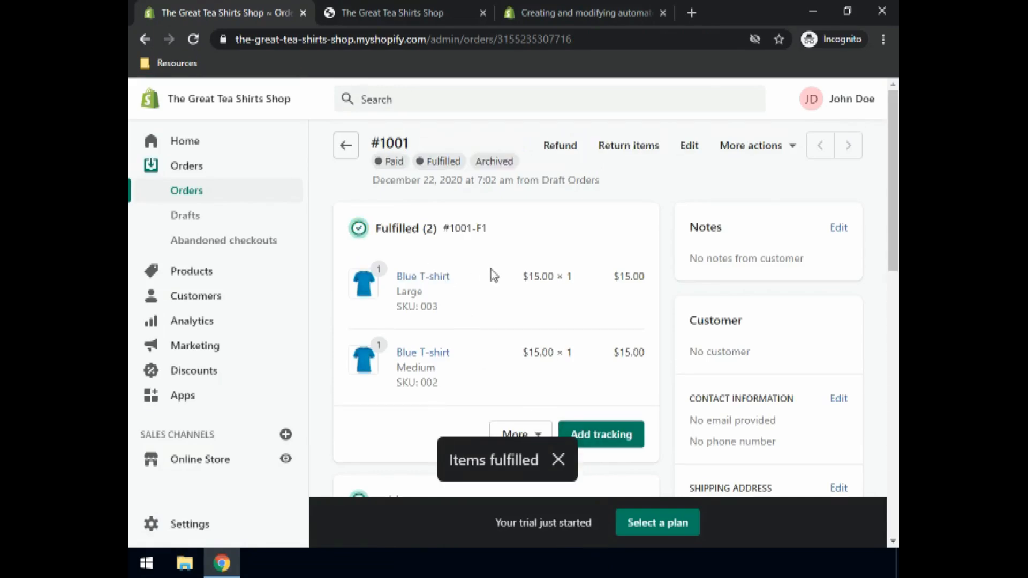
click(188, 190)
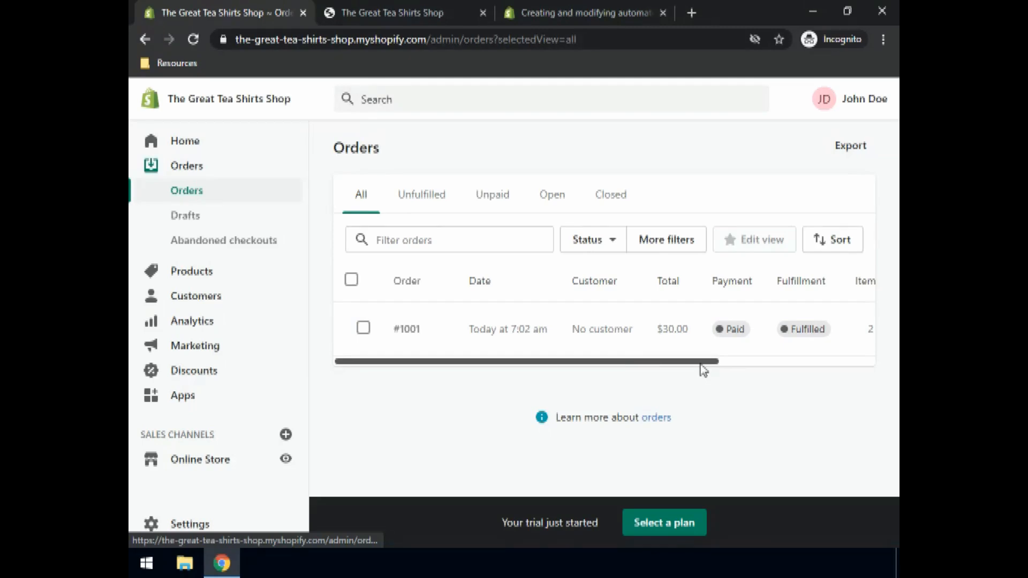
scroll(703, 370, right, 4)
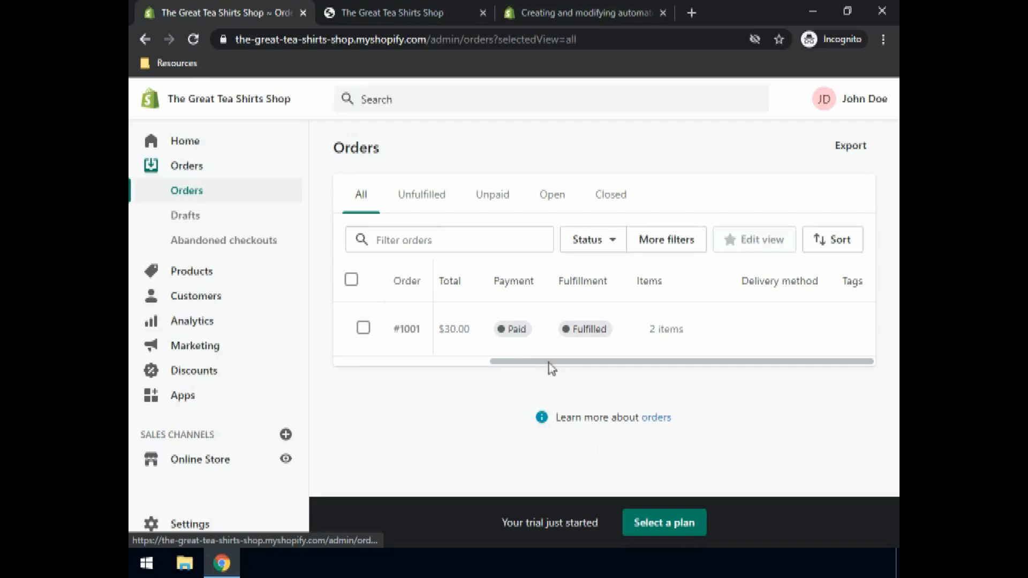
scroll(441, 380, left, 4)
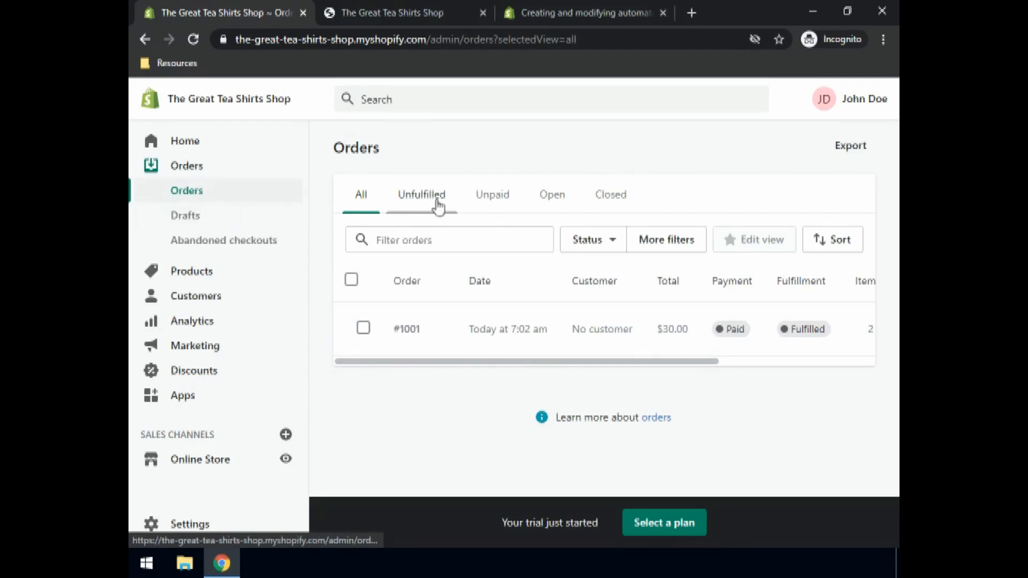
click(614, 206)
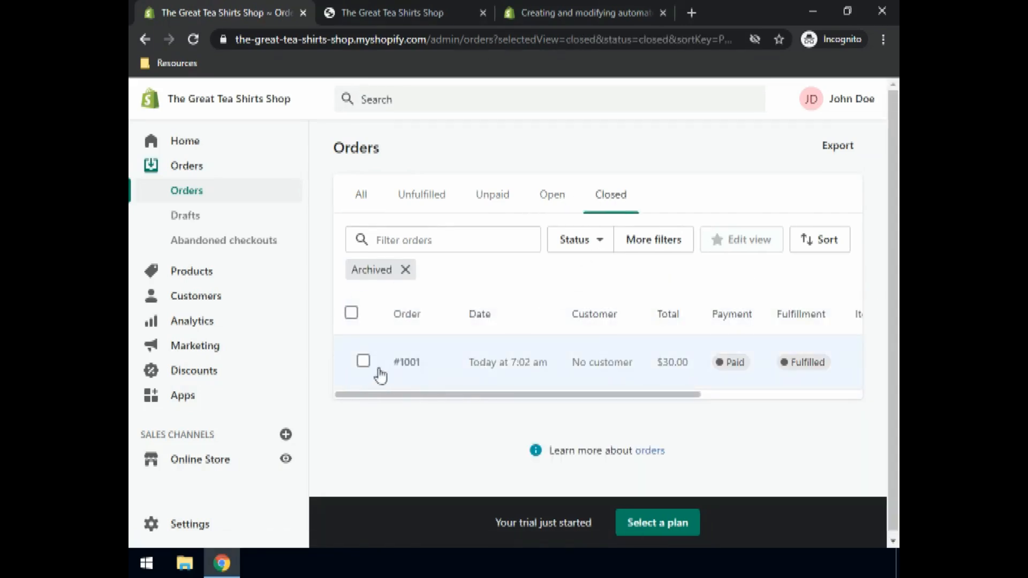
click(361, 206)
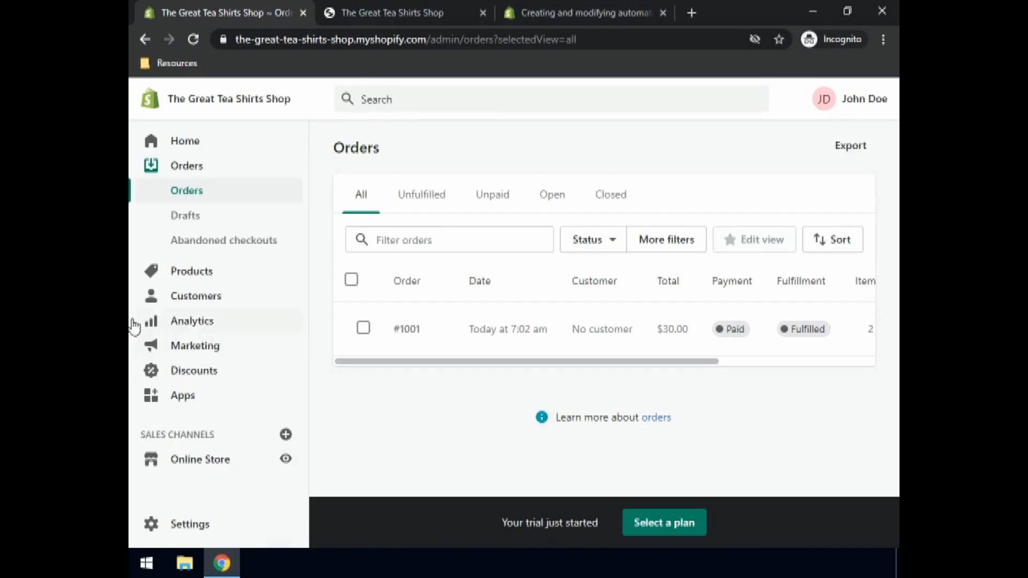
View the Abandoned checkouts page under Orders and confirm it has no entries
click(233, 243)
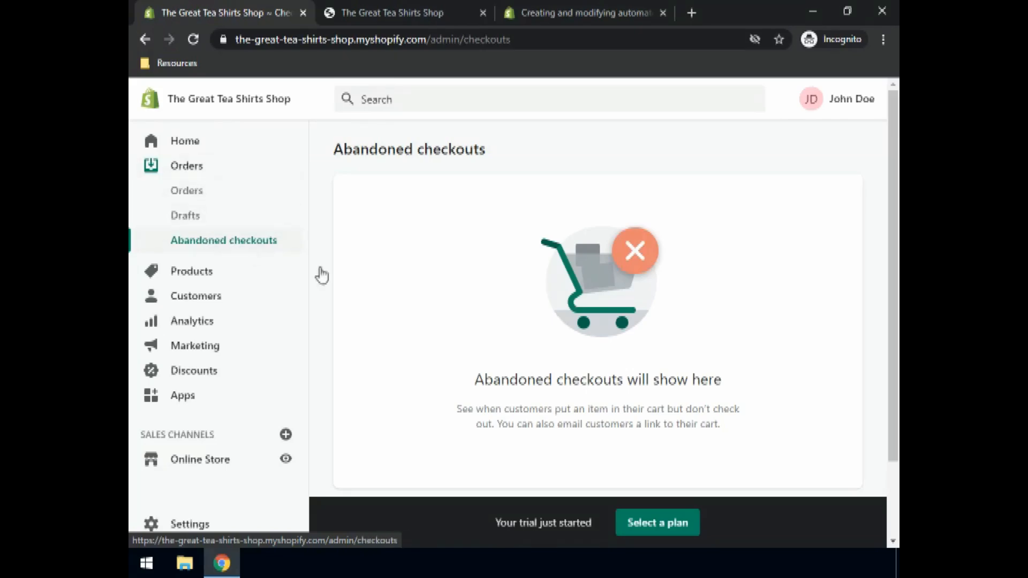
scroll(657, 359, down, 2)
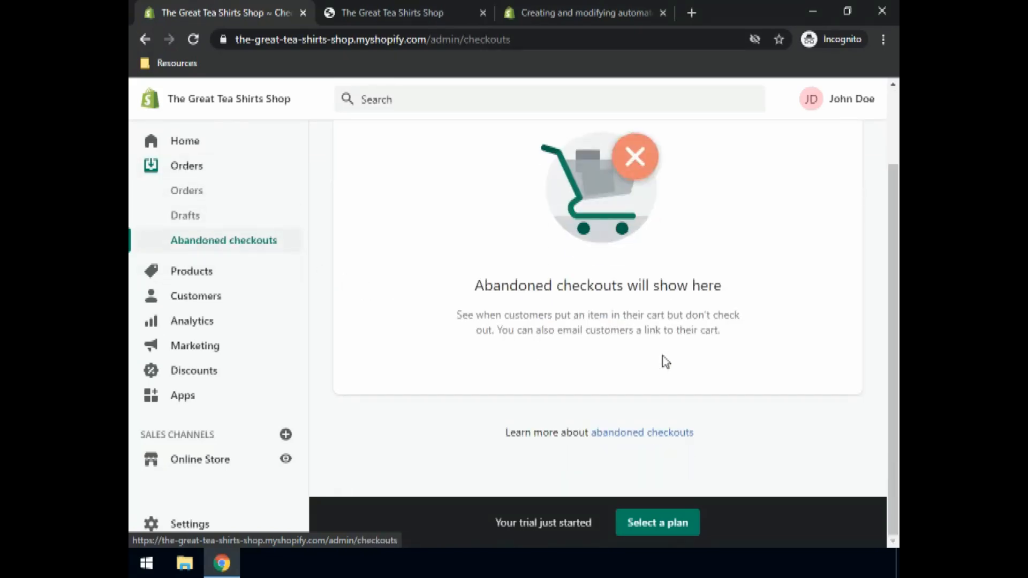
scroll(670, 355, up, 2)
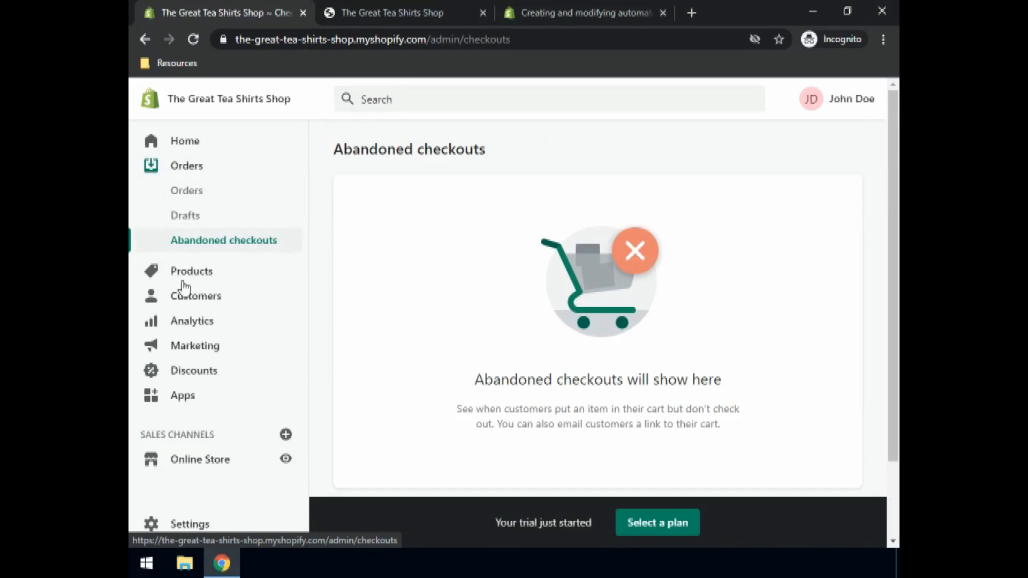